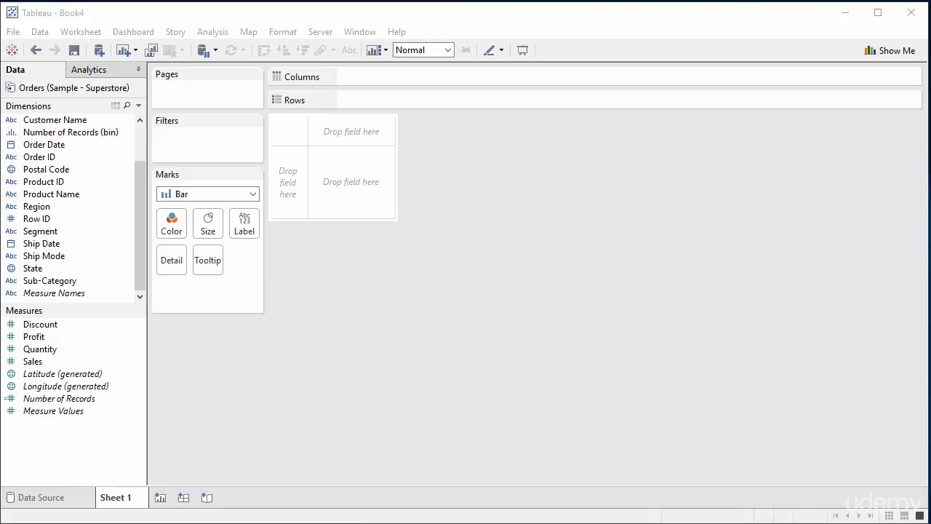
left_click(33, 361)
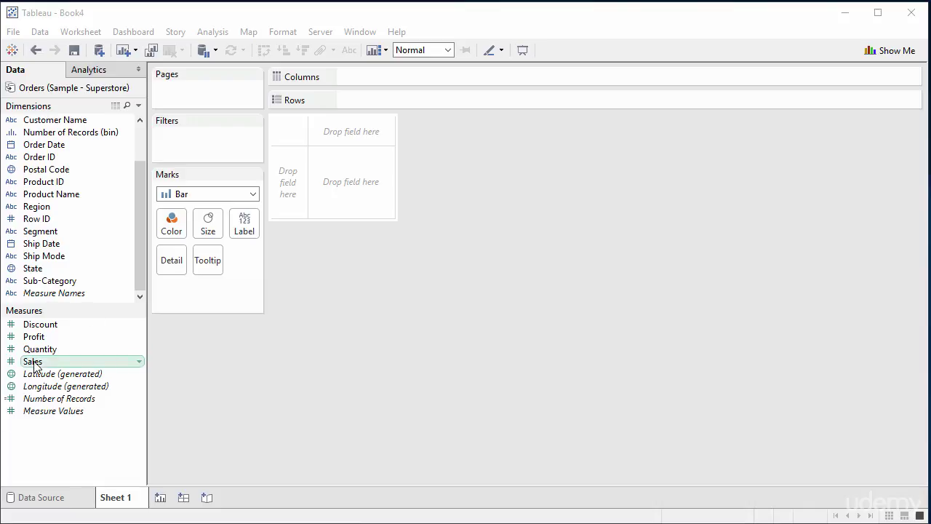
left_click_drag(140, 164, 147, 127)
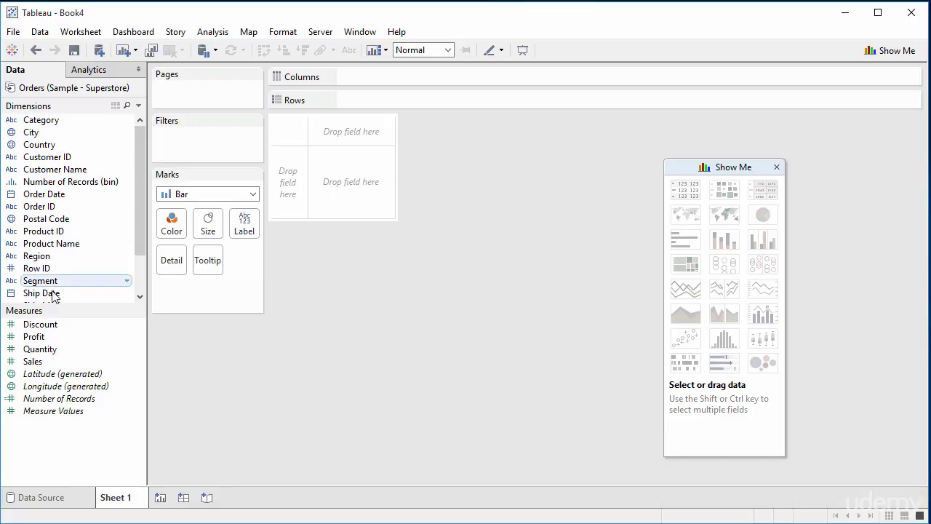
left_click(52, 293)
left_click_drag(142, 253, 143, 282)
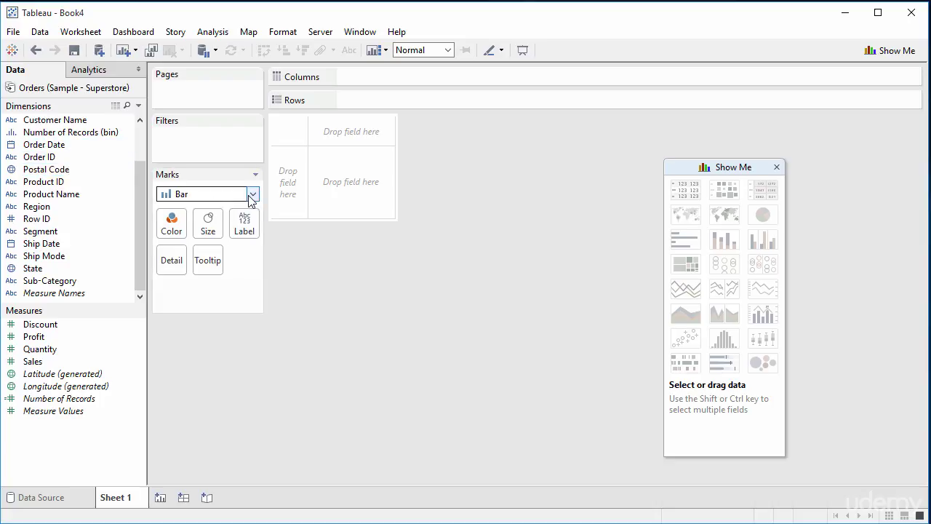
Set the mark type to Automatic
left_click(252, 195)
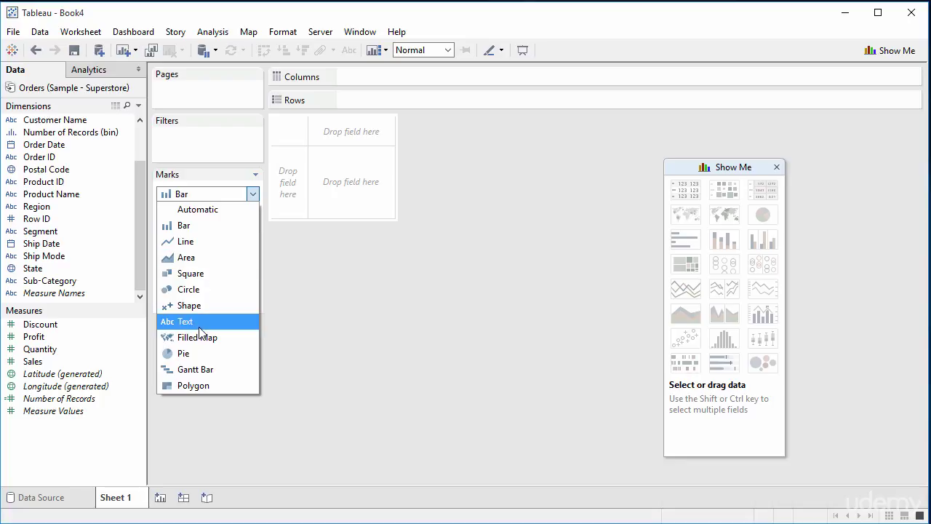
left_click(231, 208)
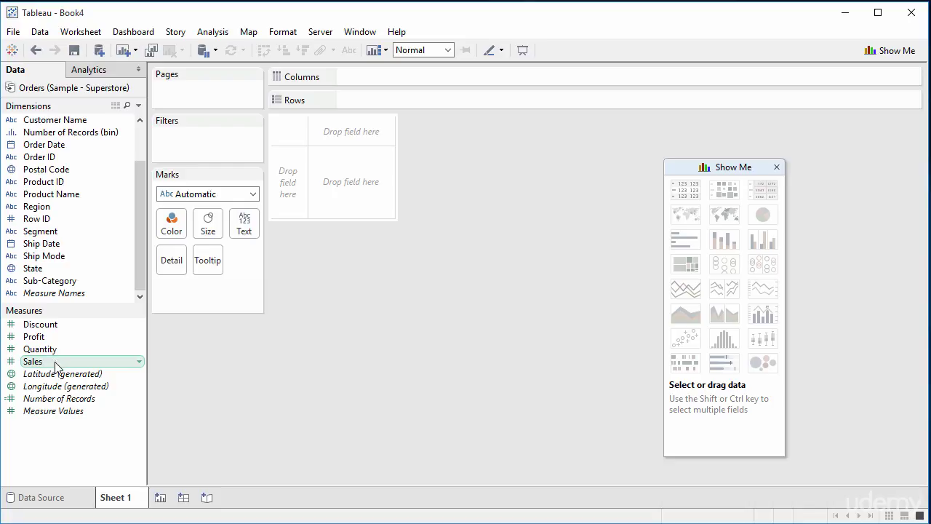
left_click(140, 364)
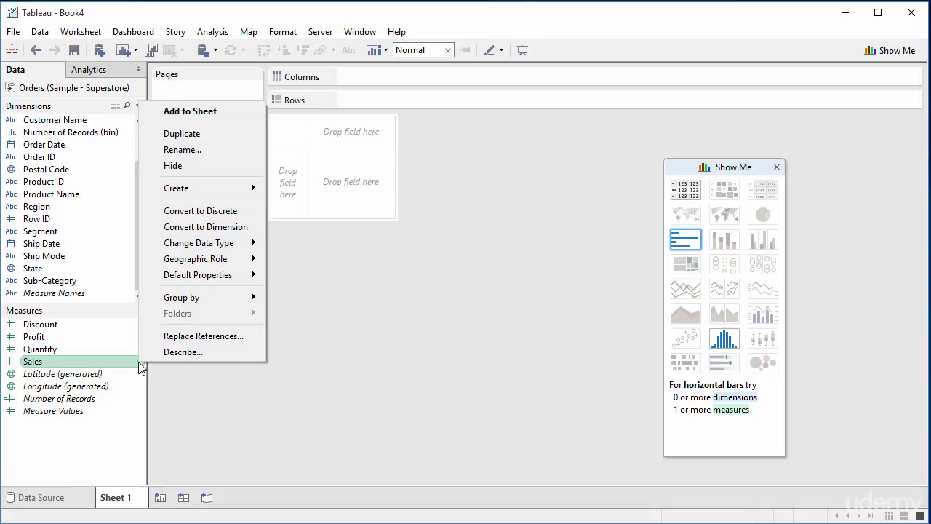
left_click(206, 112)
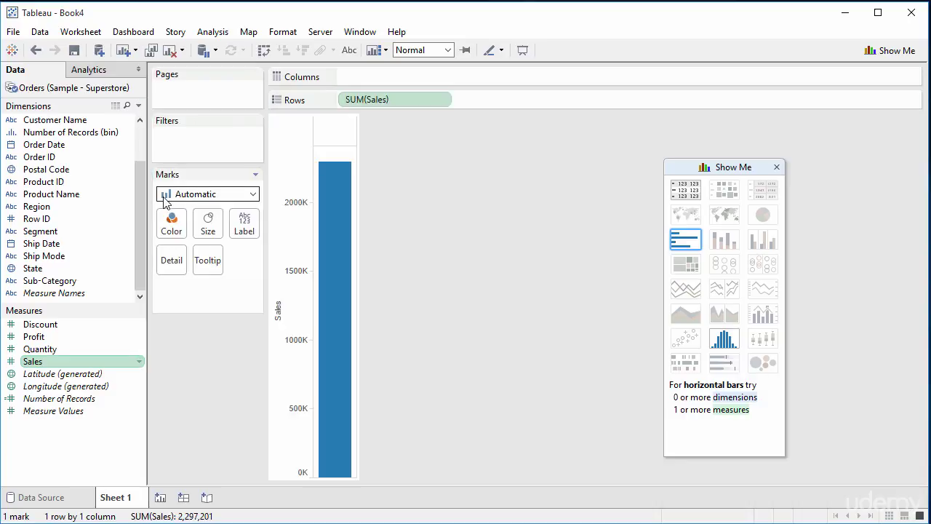
left_click_drag(384, 99, 56, 349)
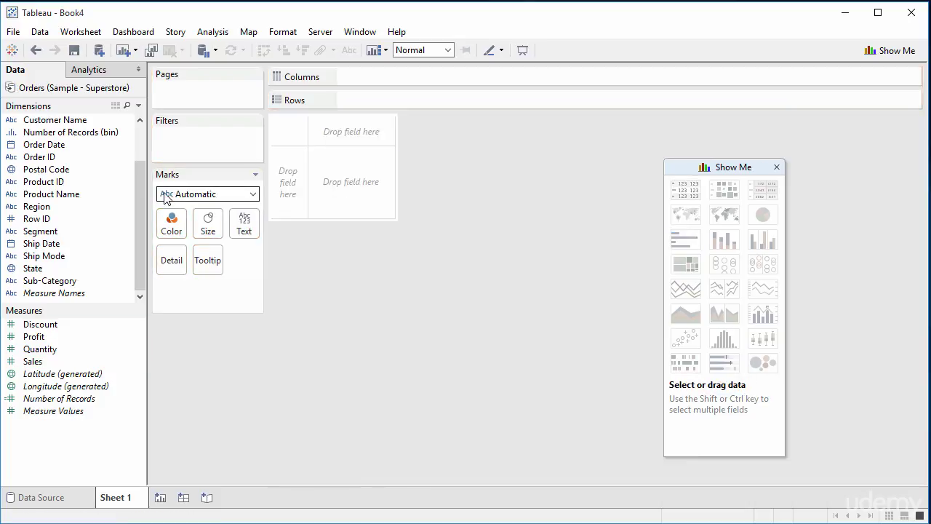
Add the Sales measure to the empty sheet as a bar chart
left_click(138, 362)
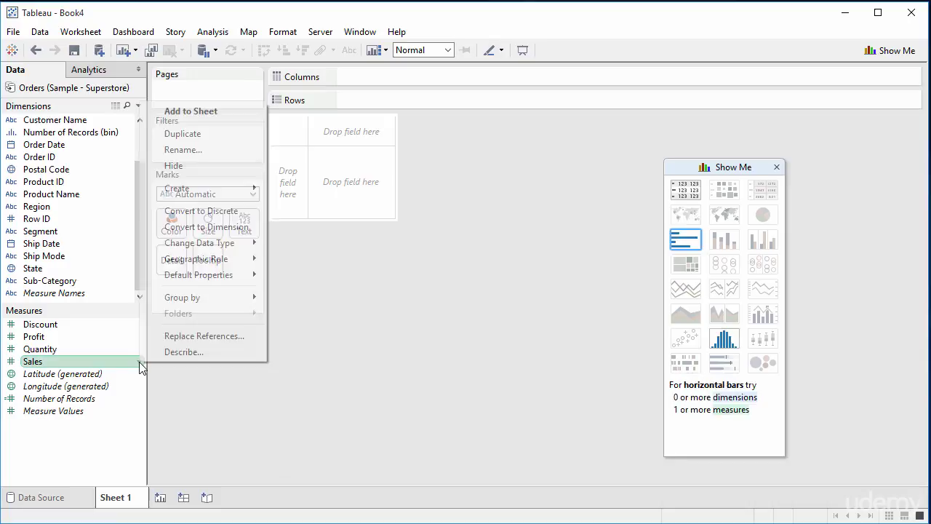
left_click(223, 112)
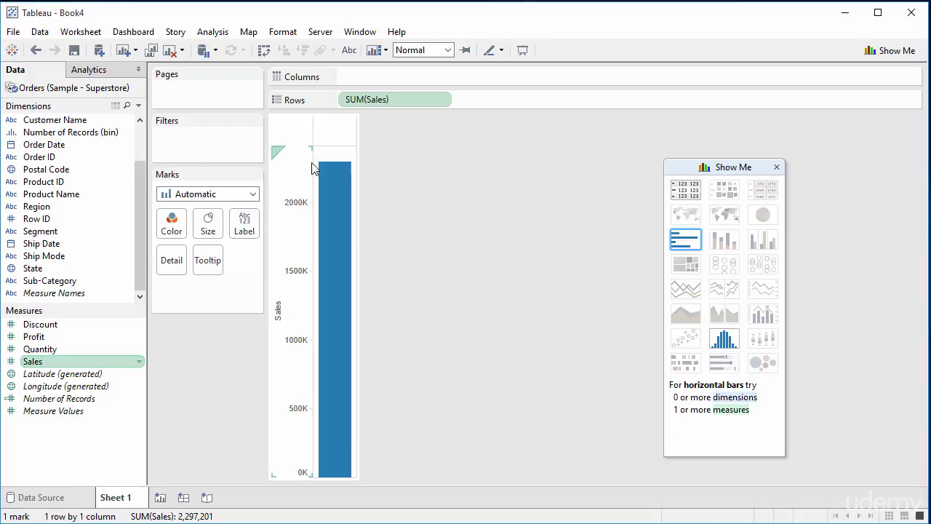
mouse_move(329, 173)
Open the default number format settings for the Sales measure
left_click(140, 361)
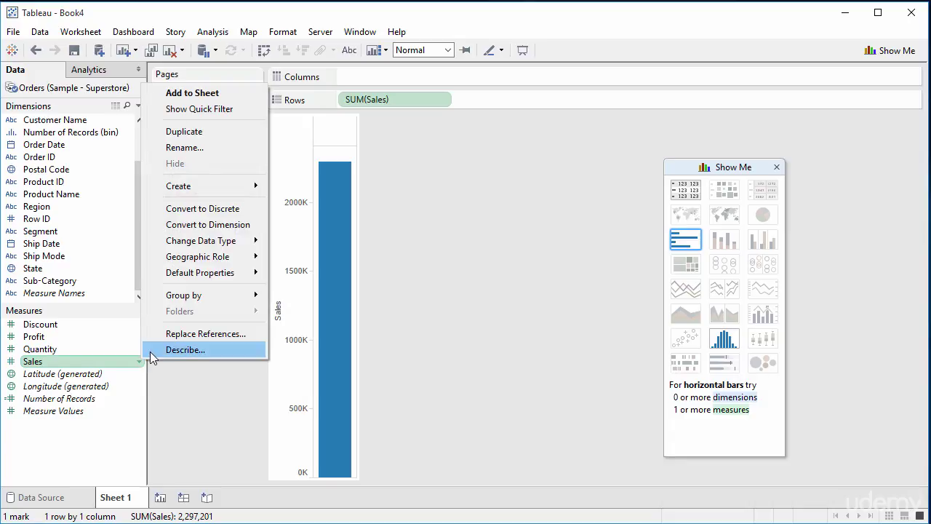
mouse_move(244, 281)
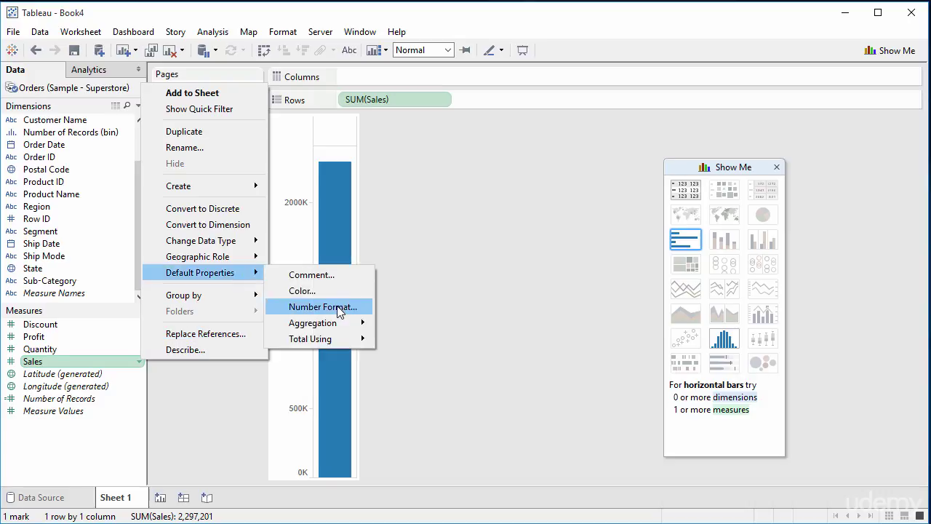
left_click(339, 311)
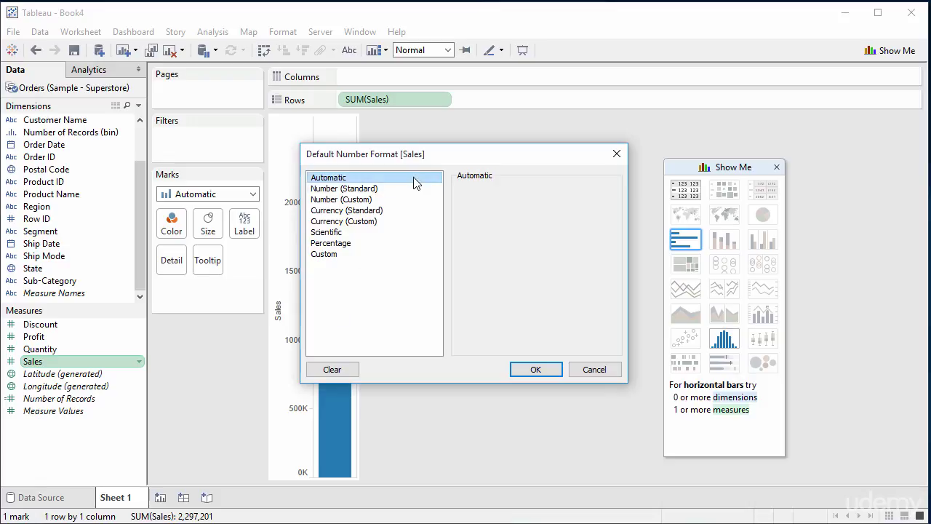
left_click_drag(416, 152, 466, 144)
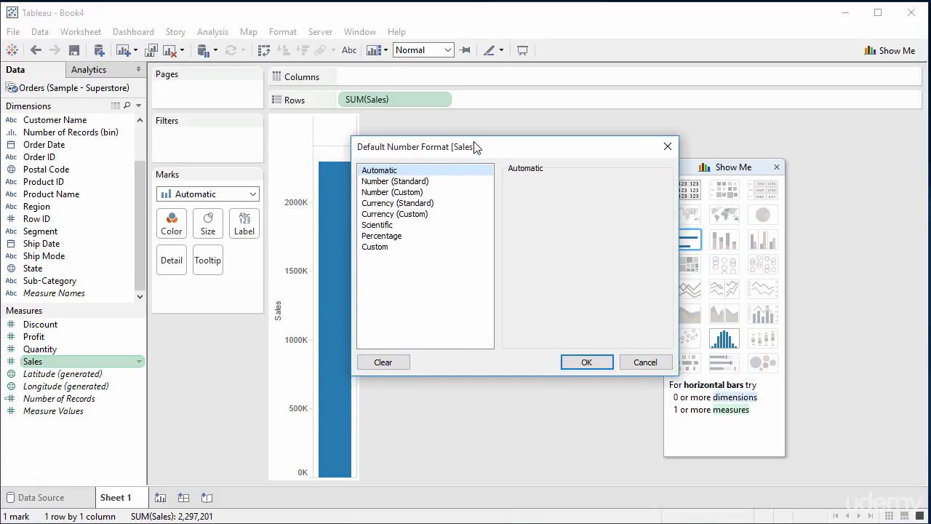
Compare the options of the Number (Standard), Number (Custom) and Currency (Standard) formats
left_click(408, 181)
left_click(410, 192)
left_click(420, 183)
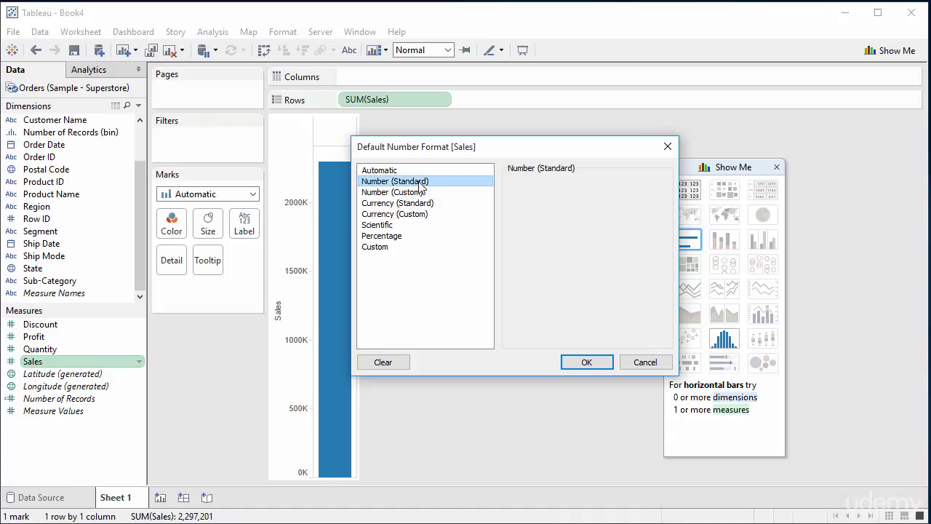
left_click(424, 204)
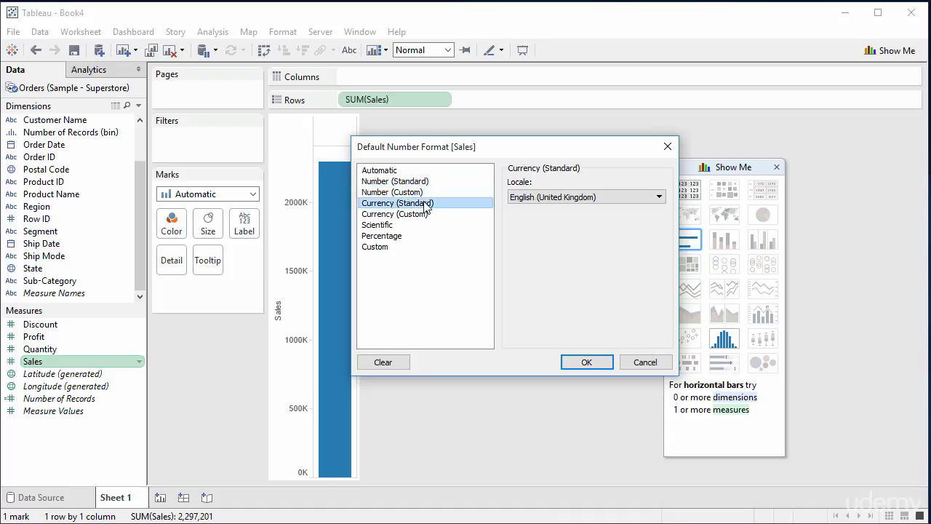
left_click(441, 183)
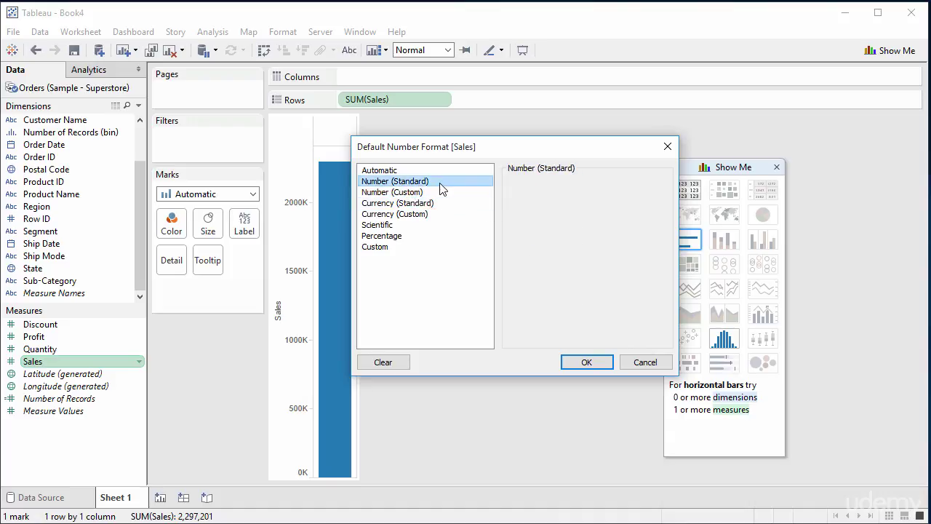
Try the Currency (Standard) format for Sales with the English (United States) locale
left_click(432, 203)
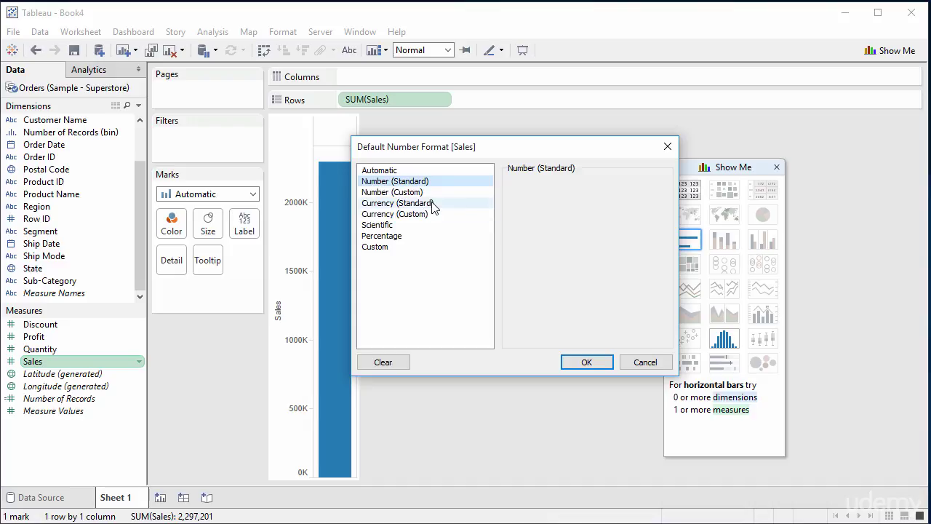
left_click(632, 200)
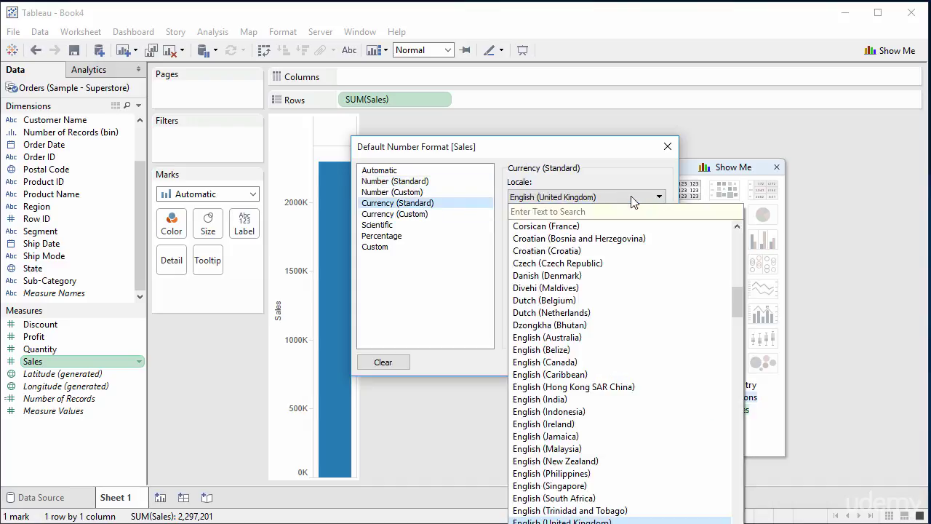
left_click(580, 164)
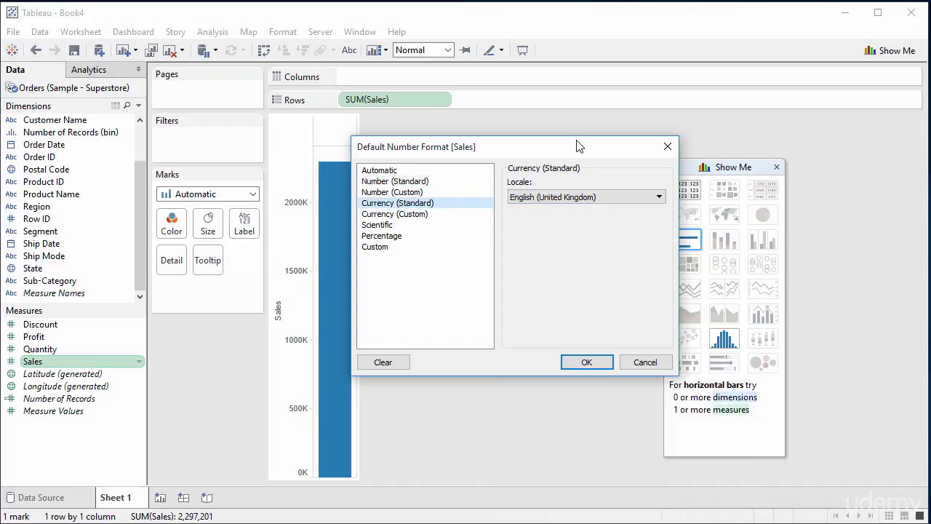
left_click_drag(554, 149, 485, 53)
left_click(495, 98)
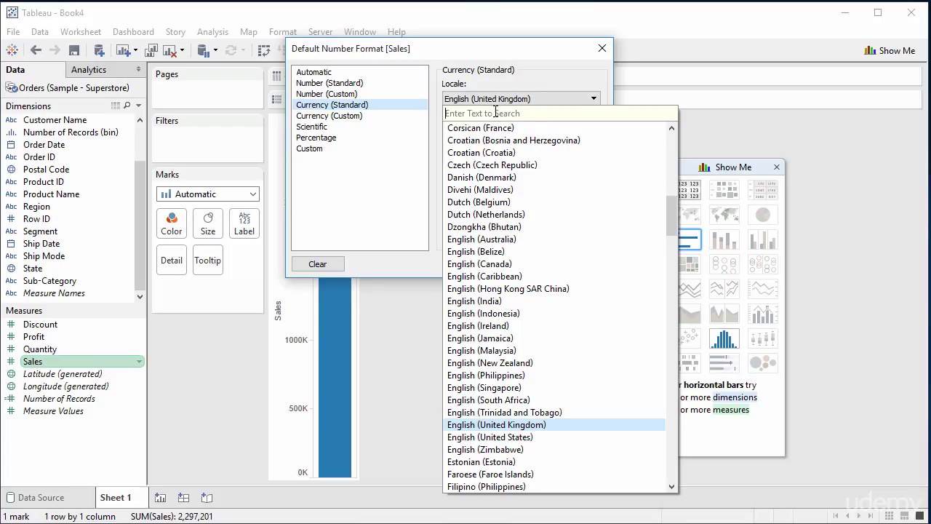
type("united")
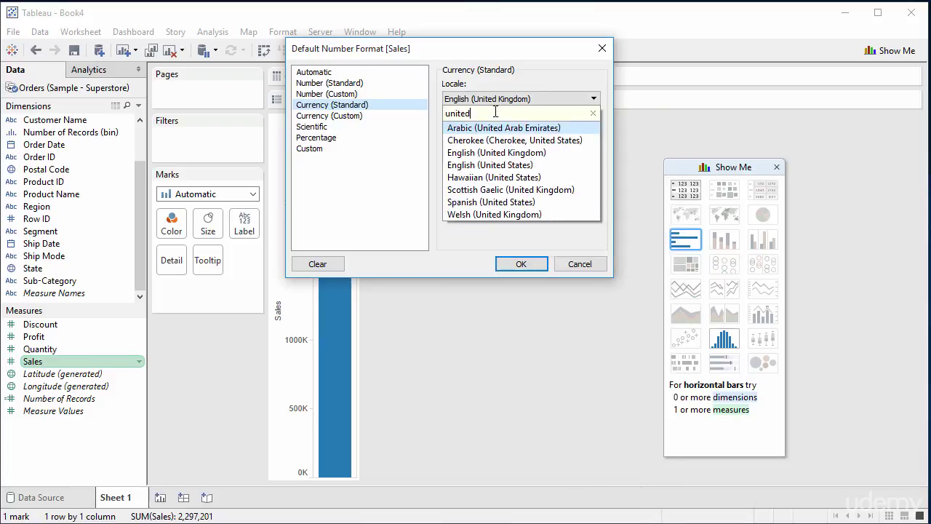
left_click(505, 166)
Choose the Number (Custom) format for Sales and review its available negative value and unit options
left_click(356, 95)
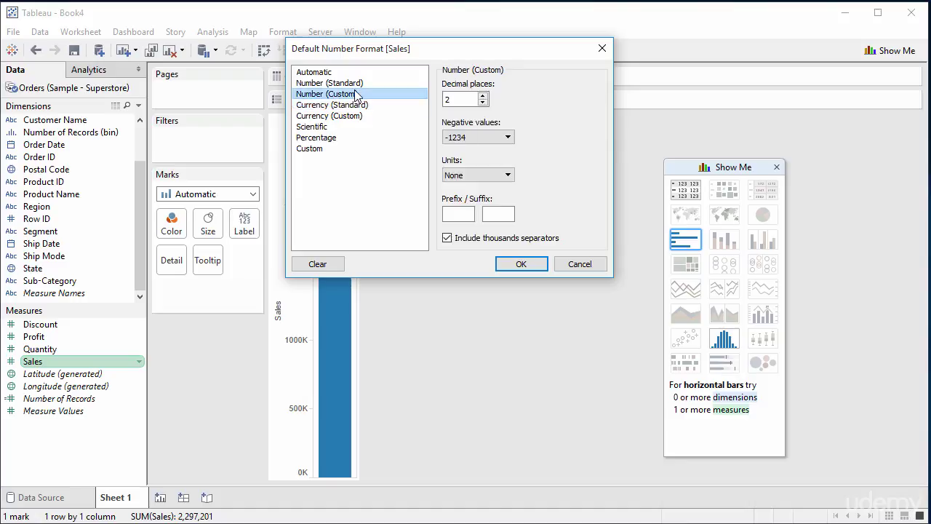
left_click(480, 138)
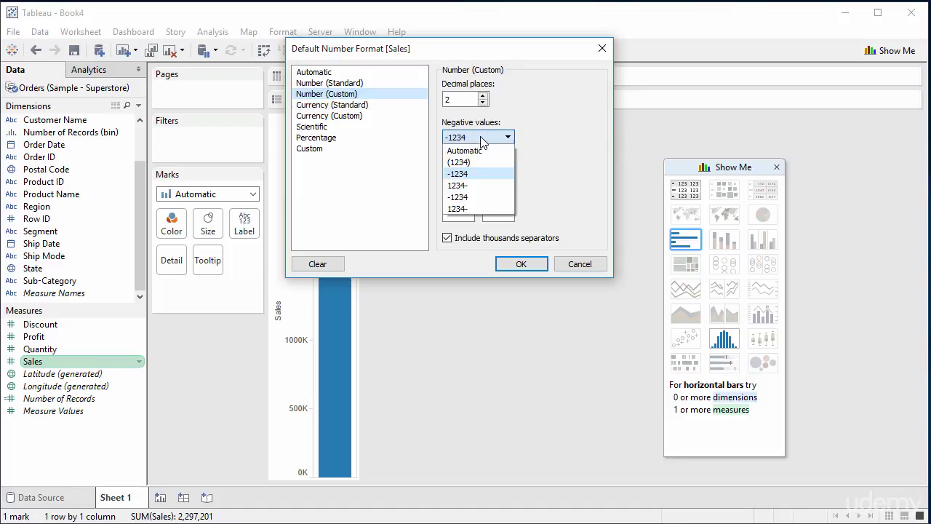
left_click(480, 140)
left_click(475, 175)
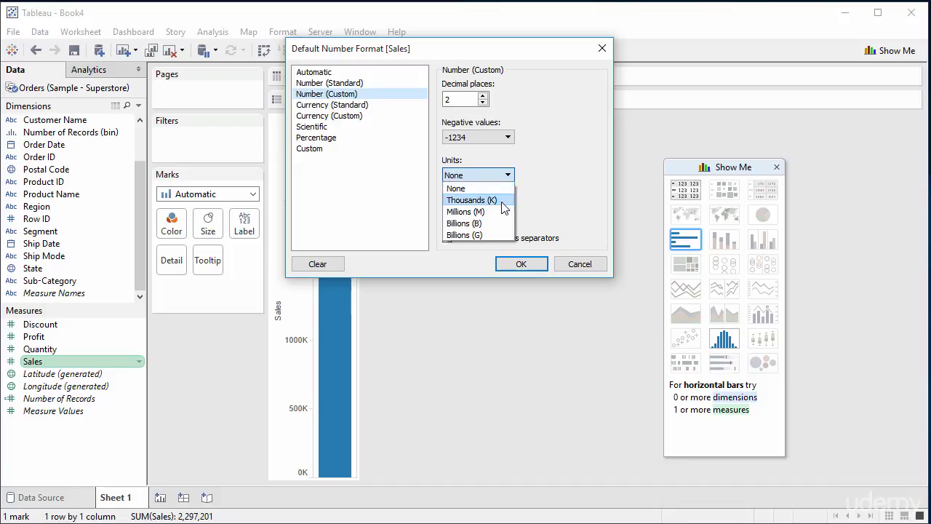
left_click(413, 55)
left_click_drag(494, 55, 665, 74)
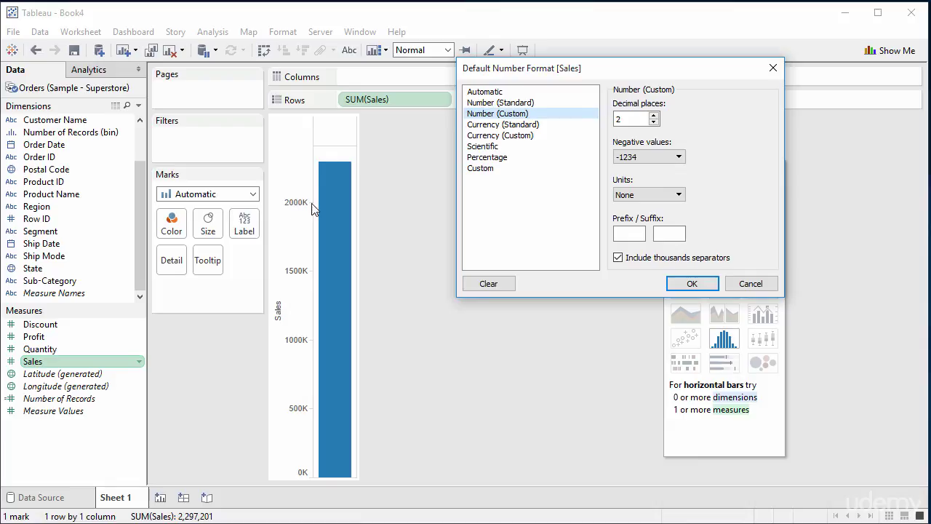
left_click(678, 195)
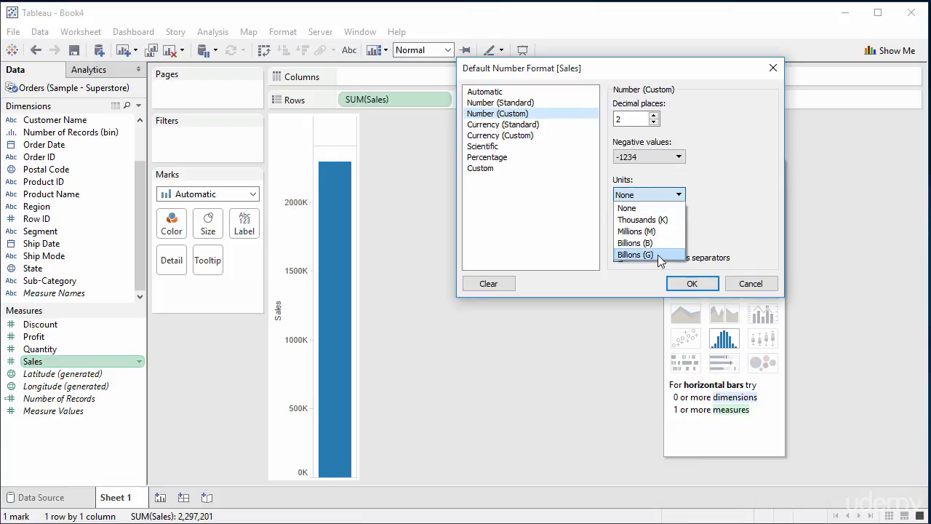
left_click(706, 240)
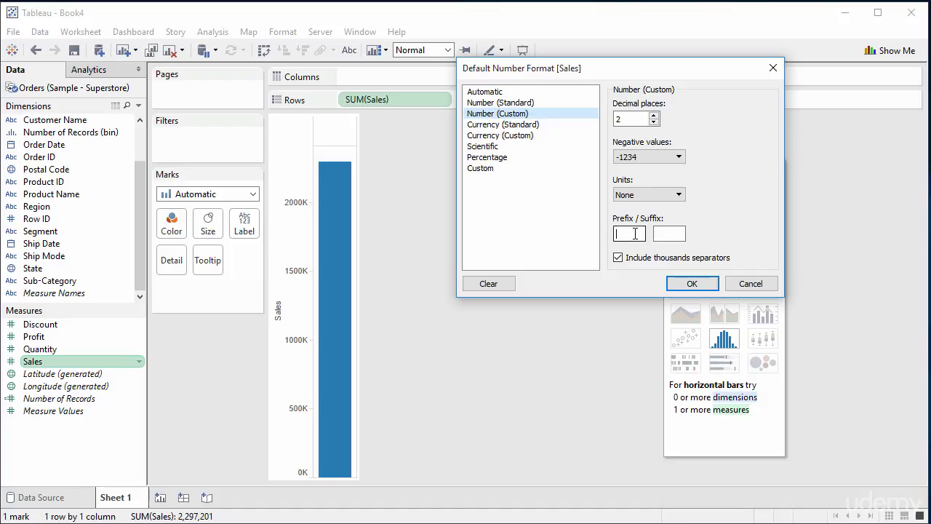
Try "items" as the suffix of the custom number format
left_click(669, 235)
left_click(678, 234)
type("items")
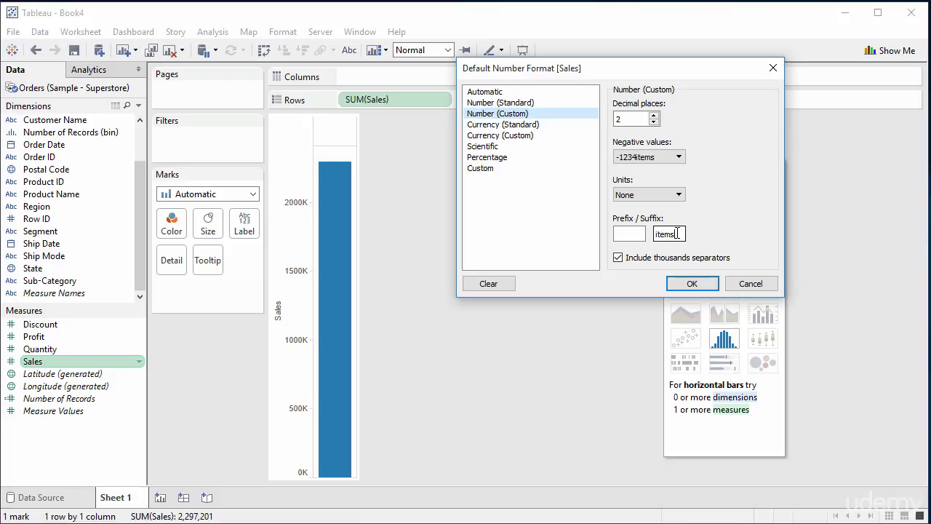
Set the custom number format's suffix to "dollars" and apply the format to Sales
double_click(678, 234)
type("dollars")
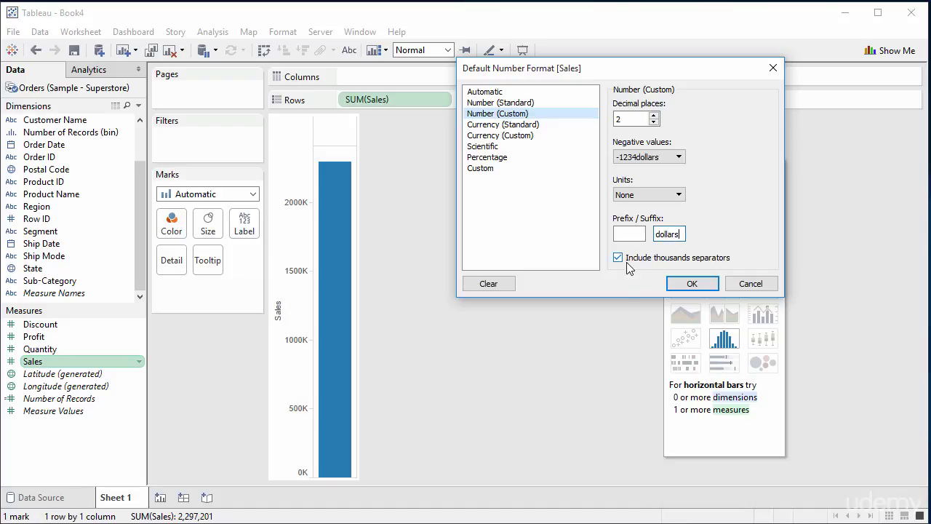
left_click(691, 283)
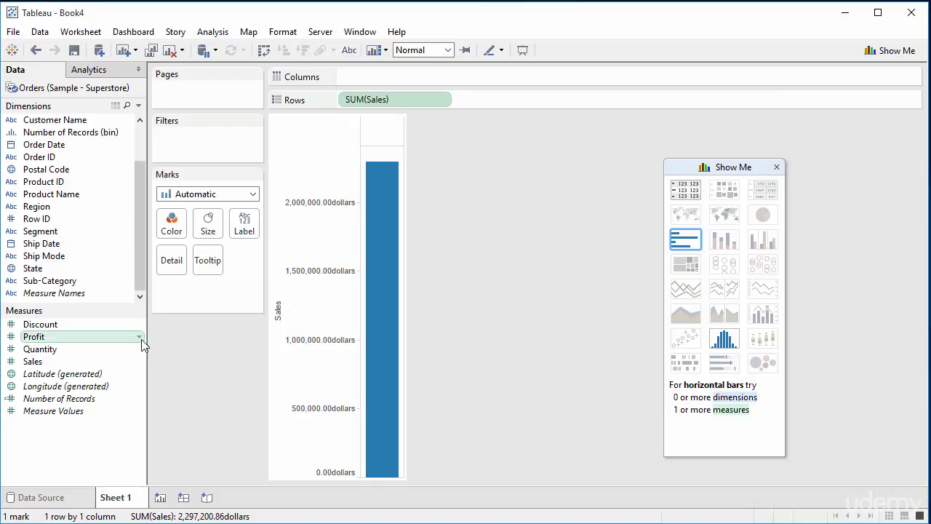
Apply a Number (Custom) default format to Sales with 0 decimal places, prefix "This is" and a space before the suffix "dollars"
right_click(139, 362)
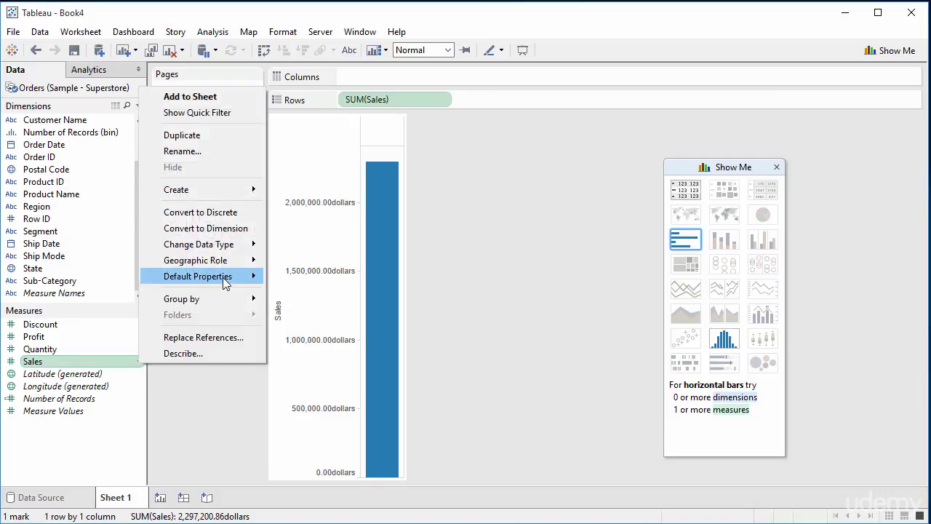
mouse_move(226, 280)
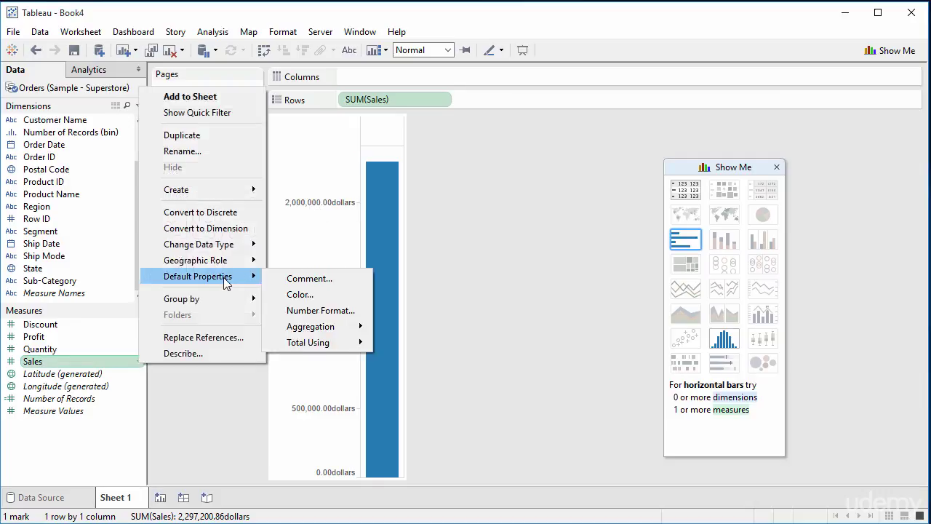
left_click(315, 310)
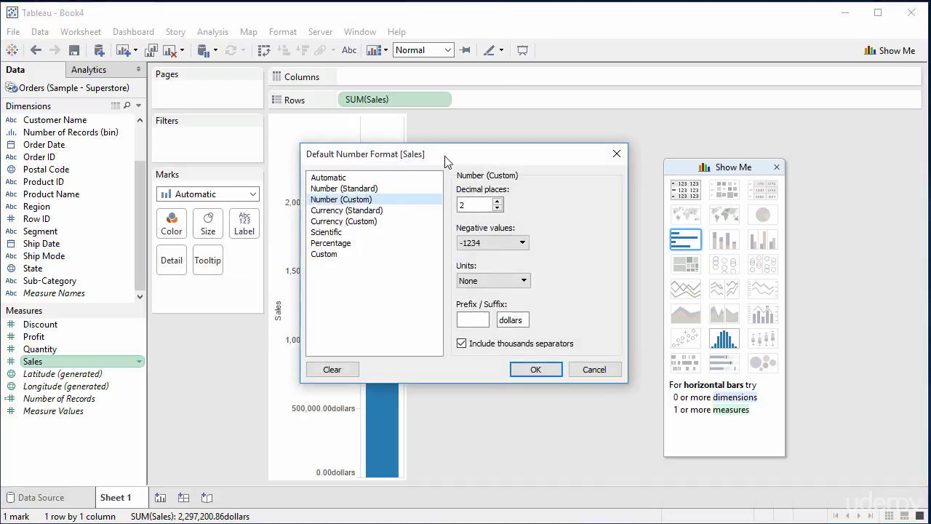
left_click_drag(458, 156, 696, 110)
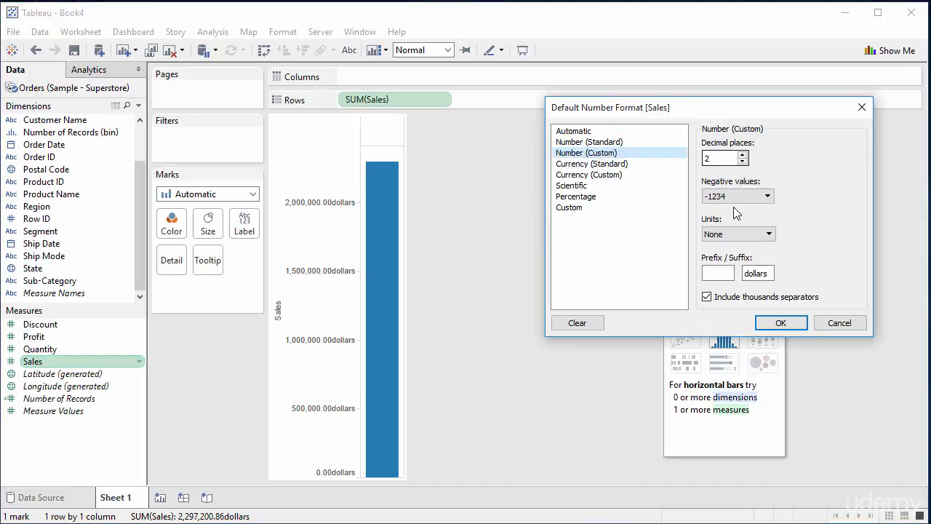
left_click(753, 275)
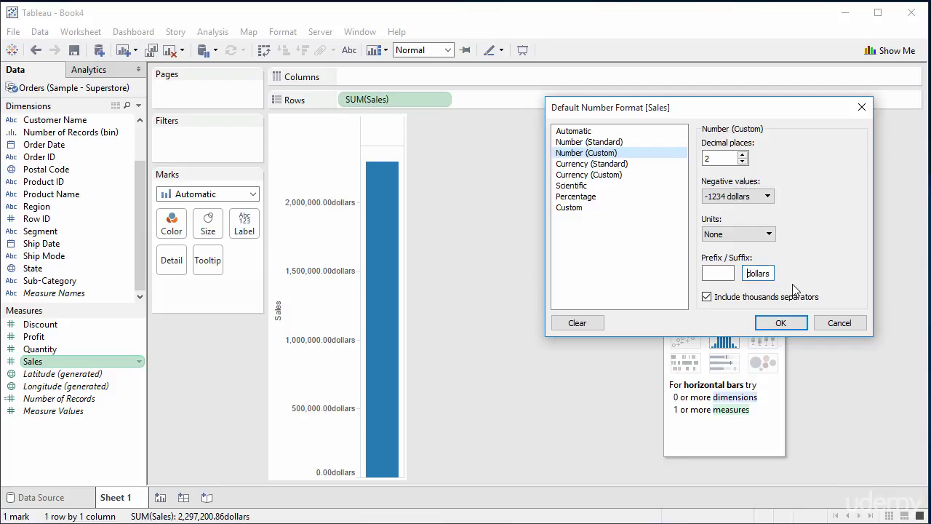
left_click(742, 161)
left_click(728, 272)
type("This is")
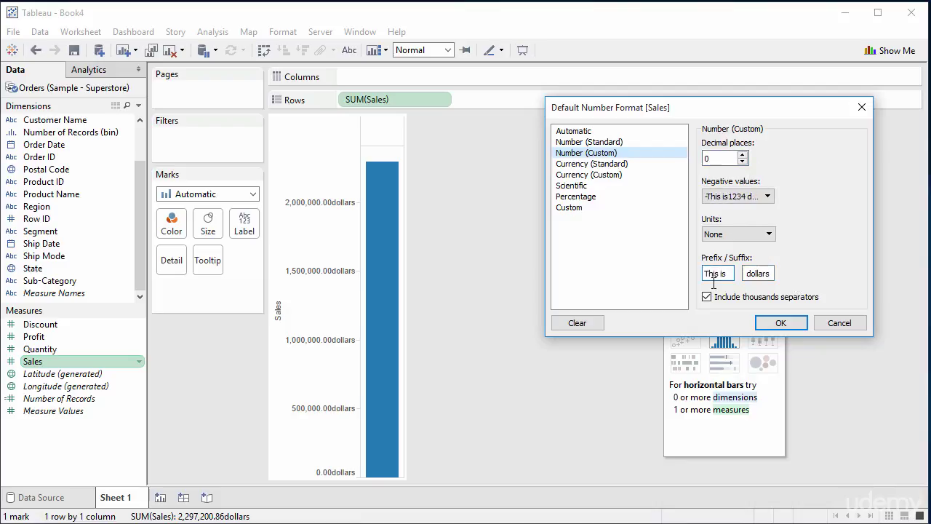
left_click(780, 323)
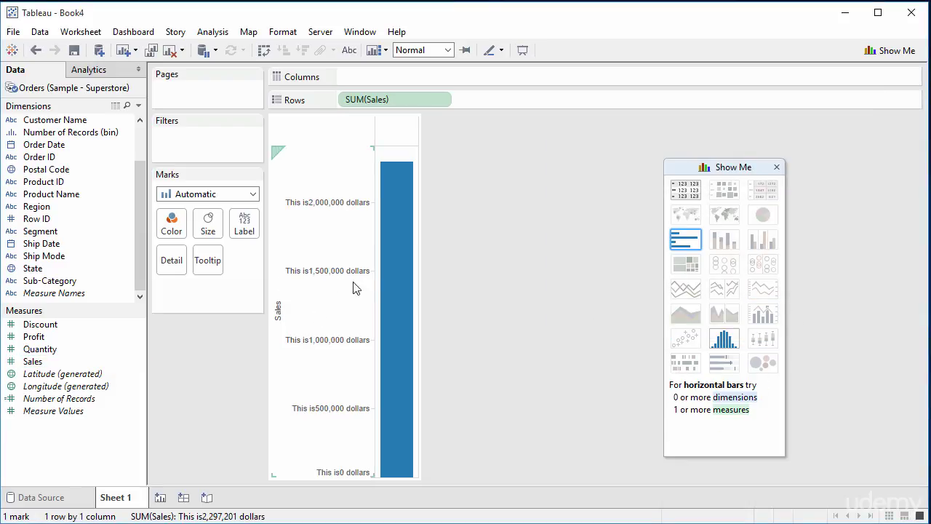
Choose the Currency (Standard) default number format for Sales with the English (United States) locale
left_click(137, 362)
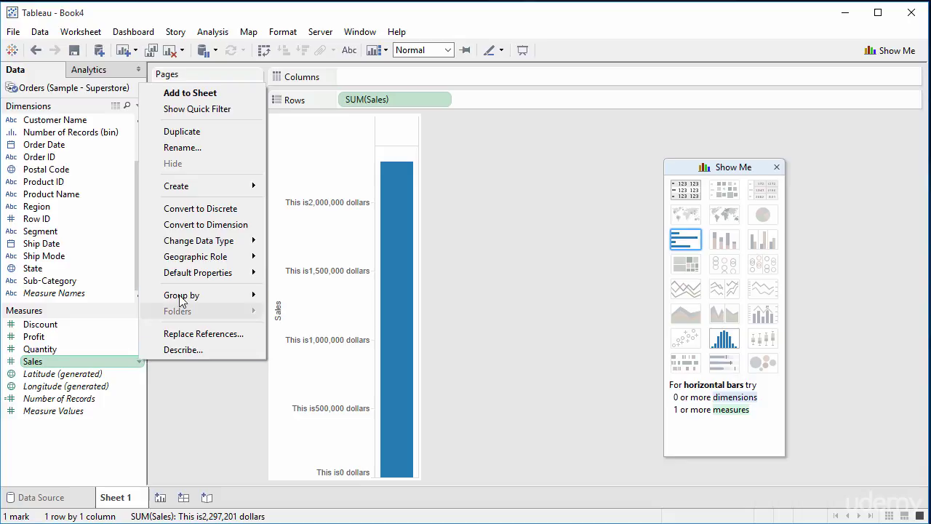
mouse_move(222, 241)
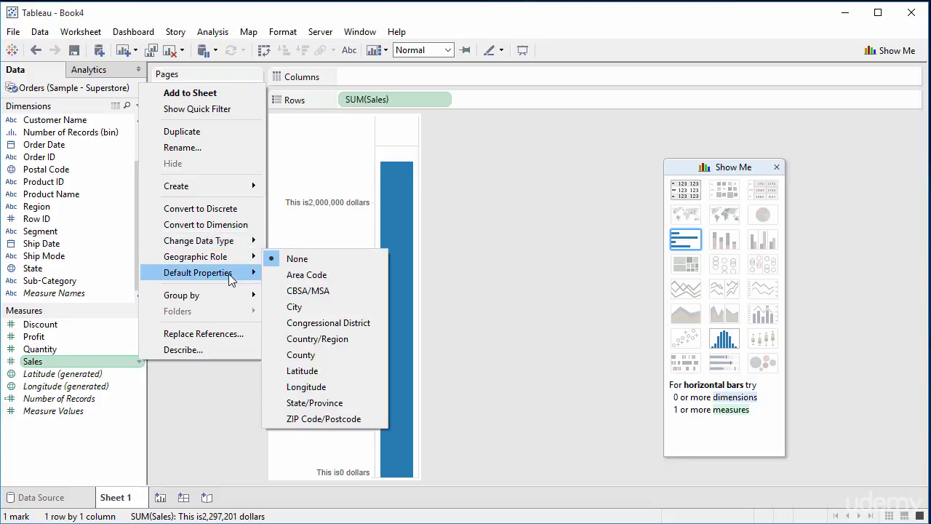
mouse_move(240, 272)
left_click(313, 307)
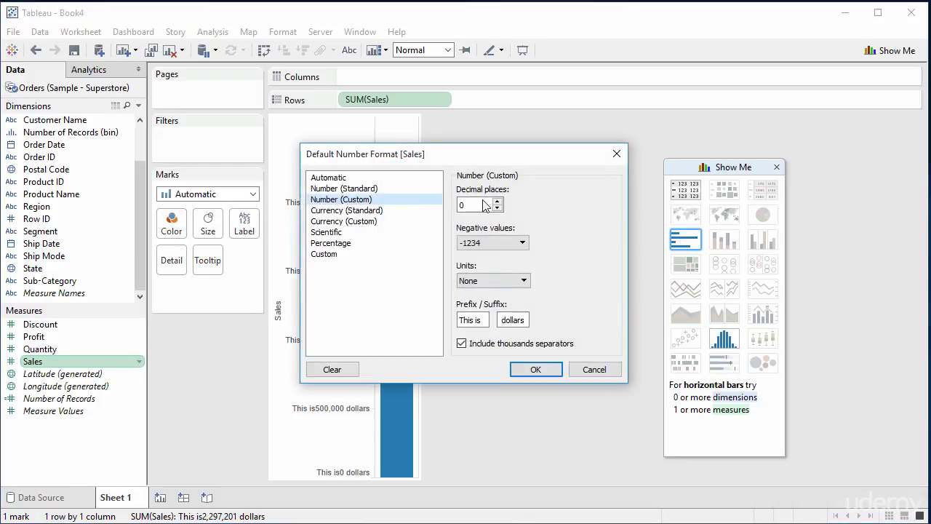
left_click(373, 210)
left_click(573, 207)
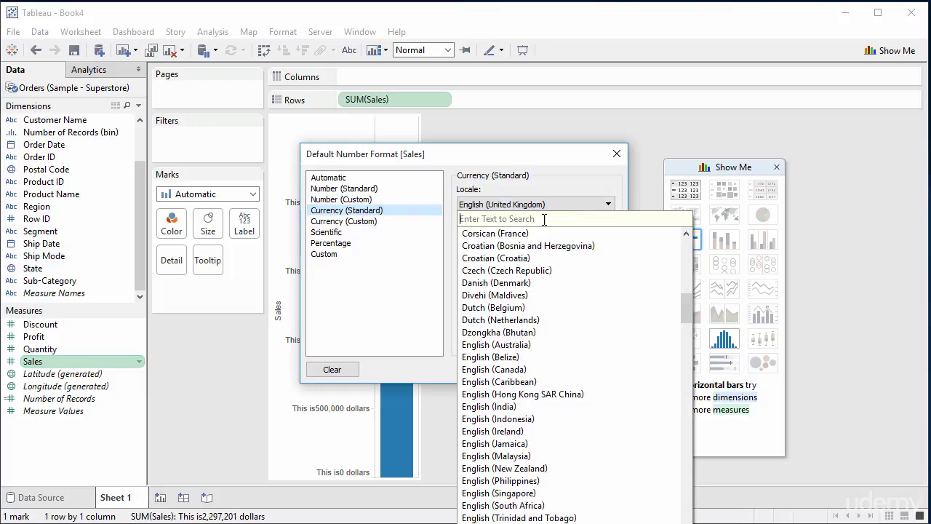
type("united")
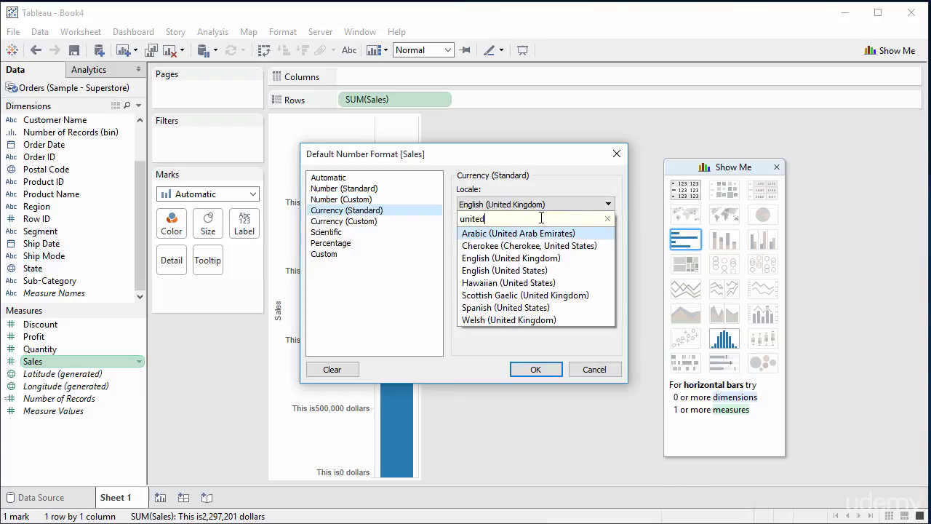
left_click(525, 270)
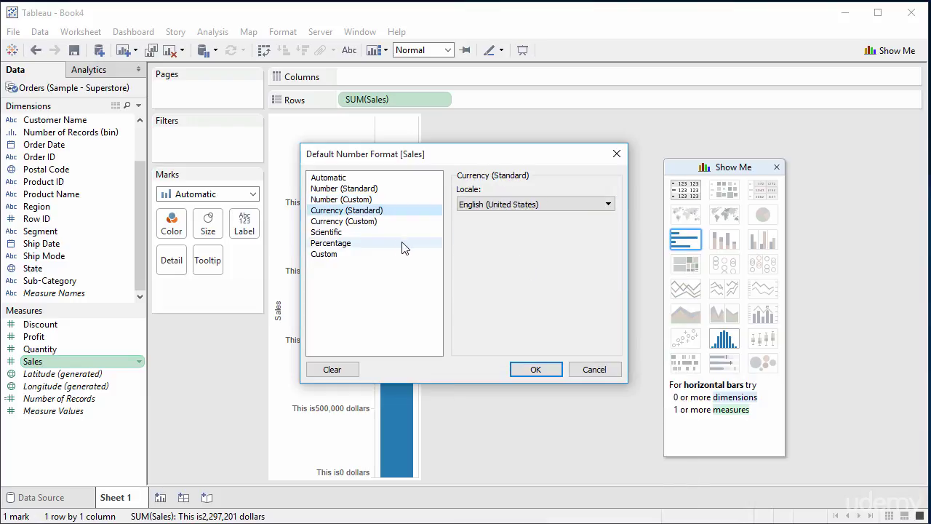
Examine the prefix and suffix that the Currency (Custom) format carries for the English (United States) locale
left_click(398, 222)
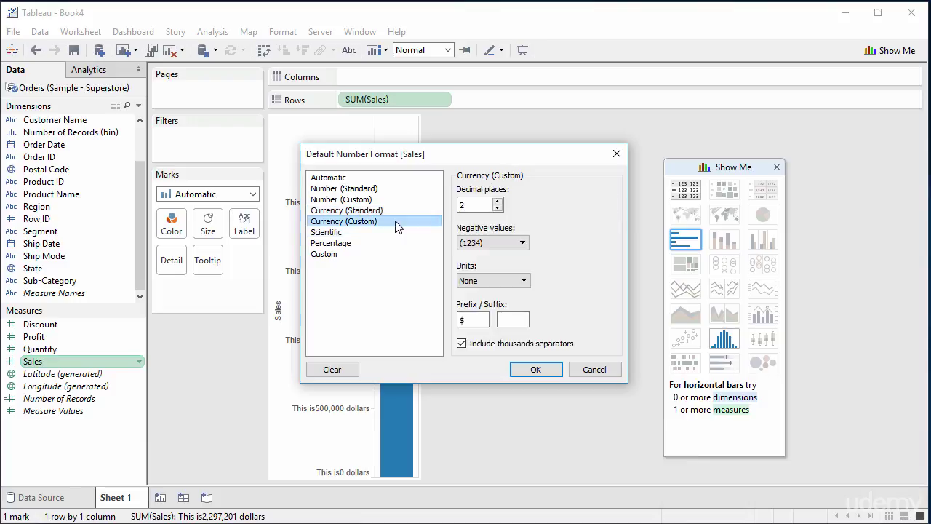
left_click(511, 321)
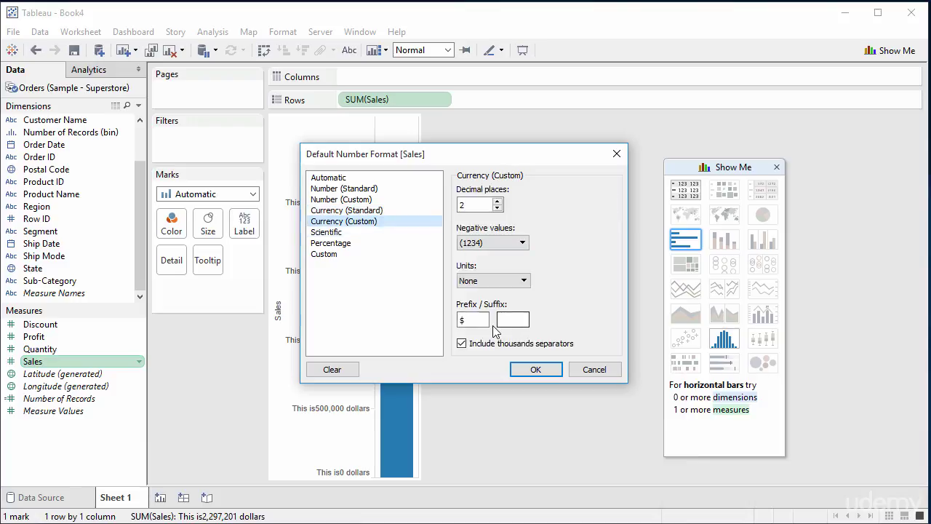
left_click_drag(477, 321, 442, 317)
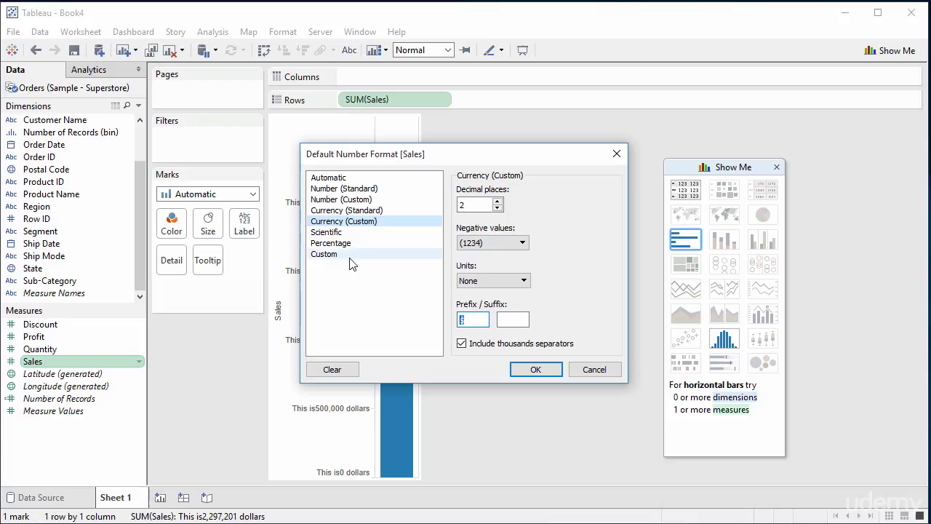
Try the French (France) locale for Currency (Standard) and check its prefix and suffix under Currency (Custom)
left_click(379, 210)
left_click(580, 208)
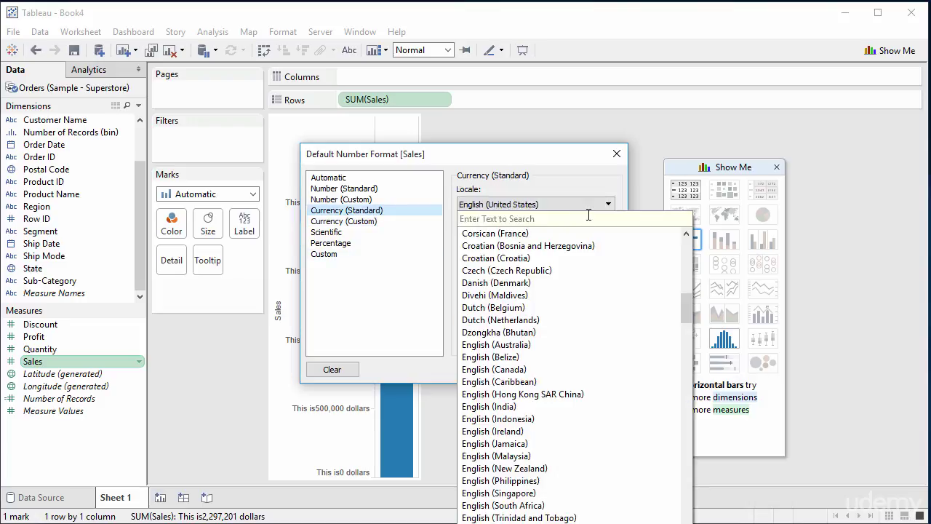
type("fren")
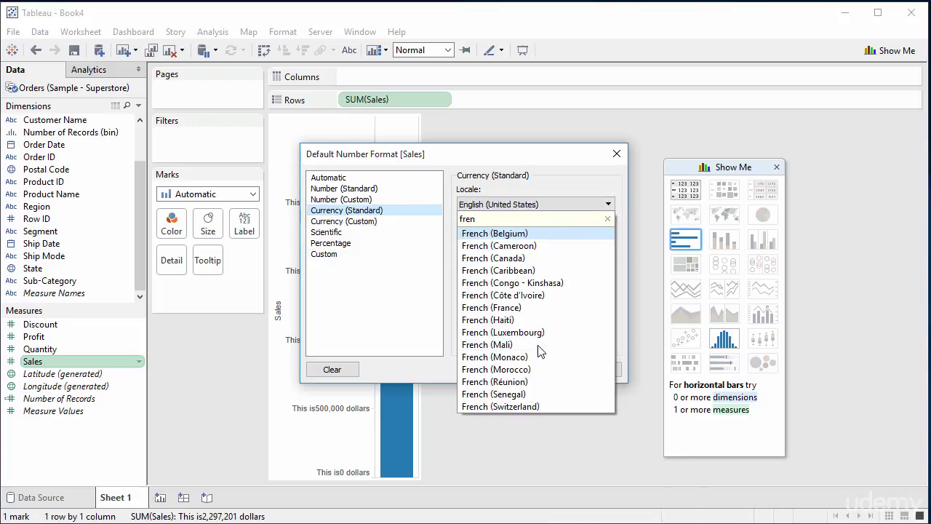
left_click(535, 307)
left_click(382, 220)
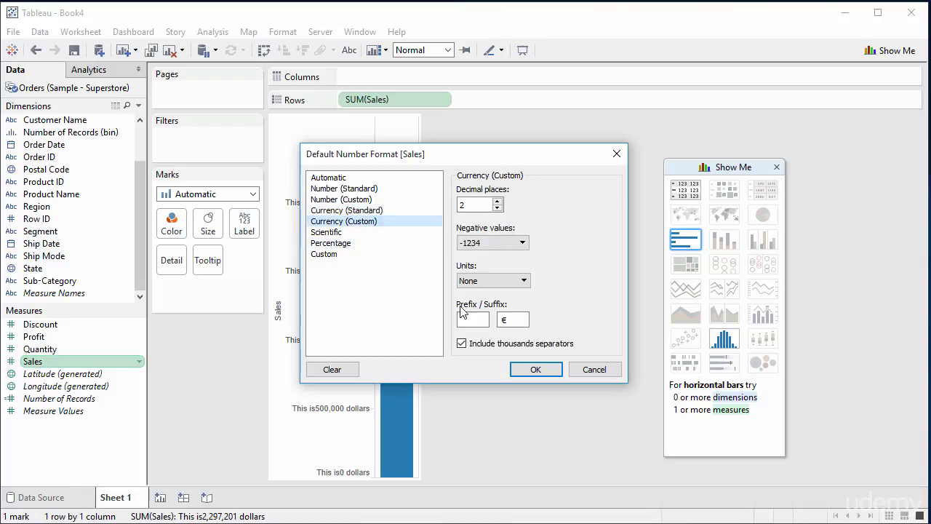
left_click_drag(521, 320, 486, 320)
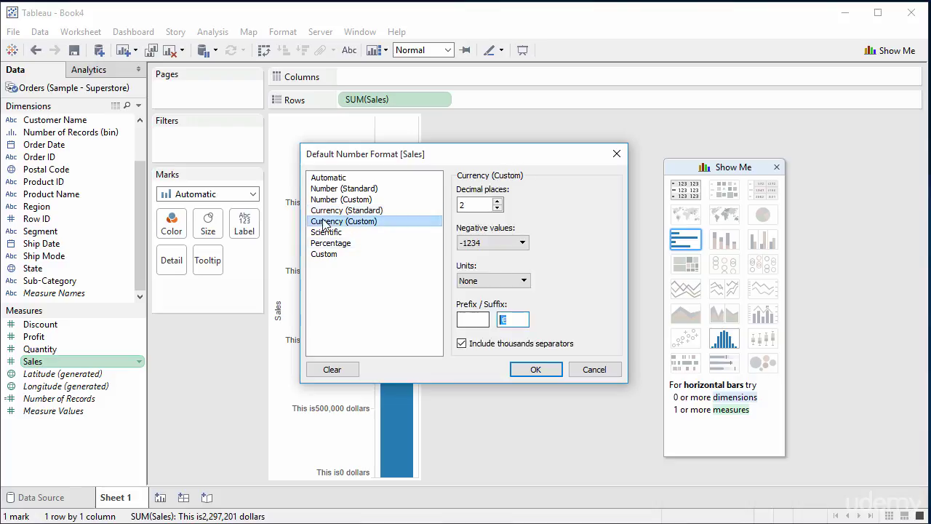
Set the Currency (Standard) locale back to English (United States) and apply the format to Sales
left_click(343, 209)
left_click(555, 205)
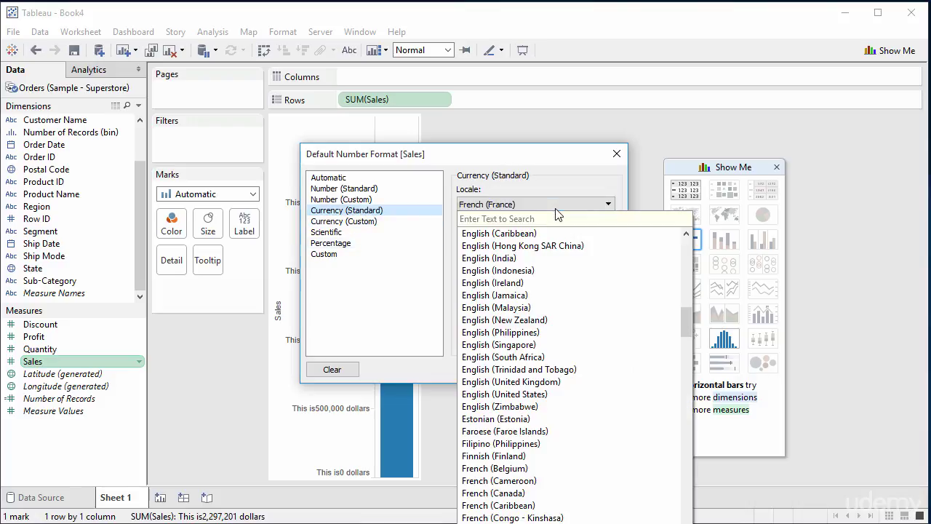
type("united")
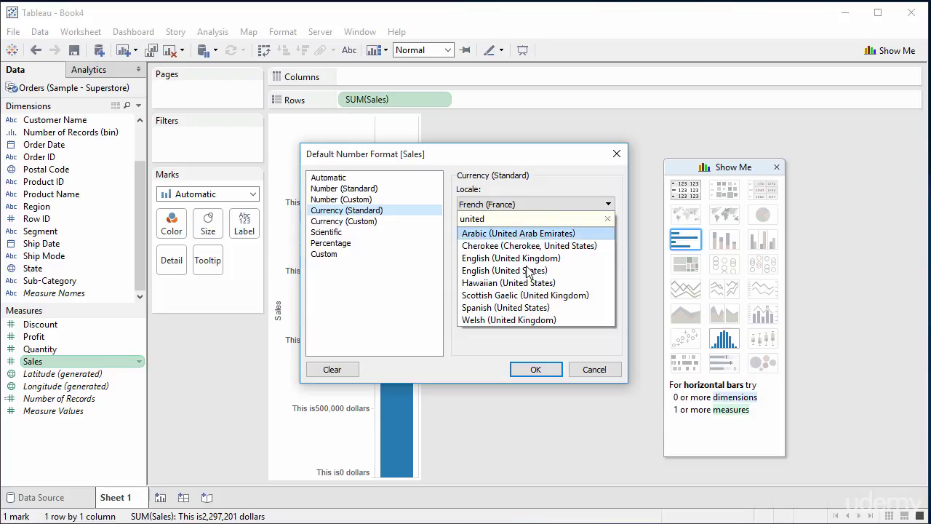
left_click(529, 271)
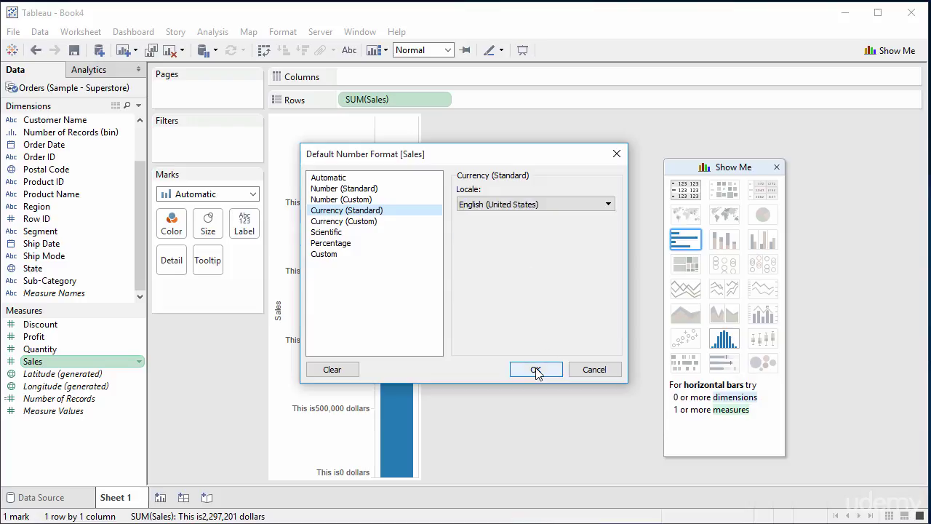
left_click(536, 369)
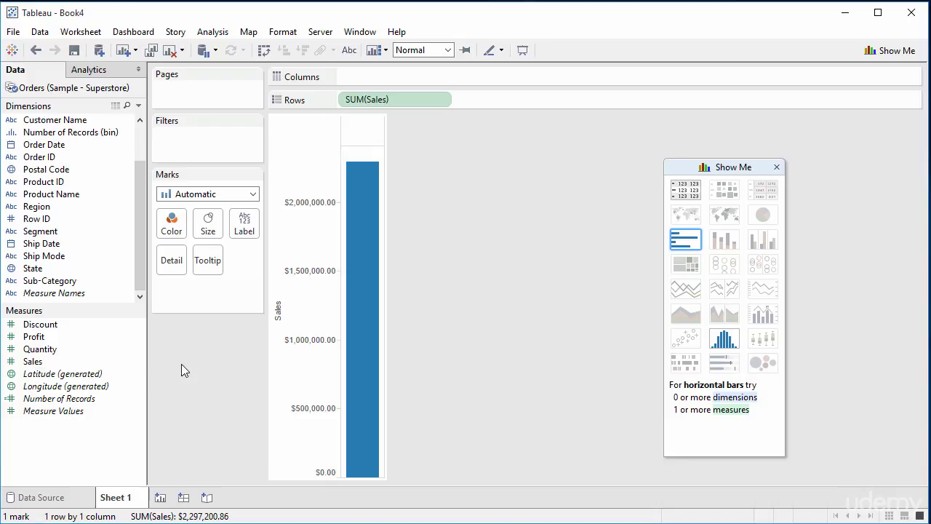
Reopen the Sales default number format, set Currency (Custom) to 0 decimal places, and view the format string under Custom
right_click(138, 362)
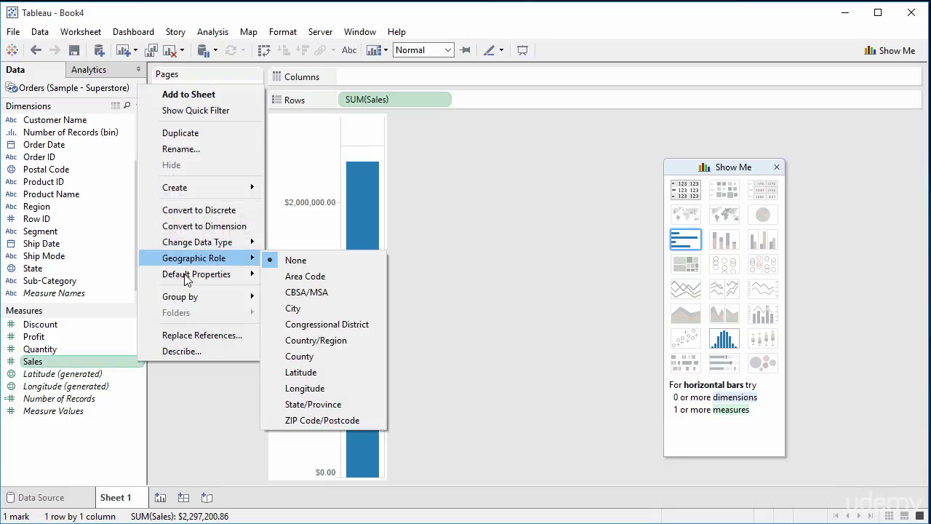
mouse_move(197, 274)
left_click(337, 307)
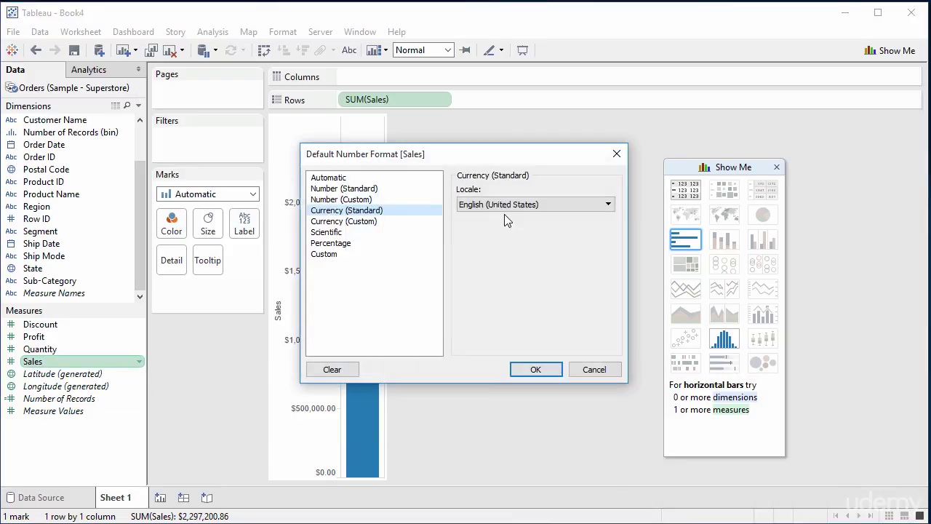
left_click_drag(464, 155, 761, 149)
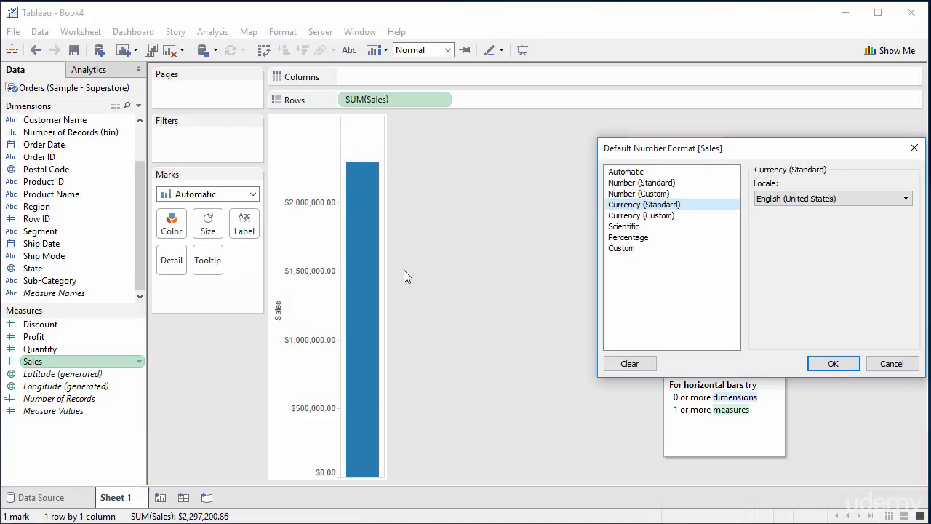
left_click(656, 216)
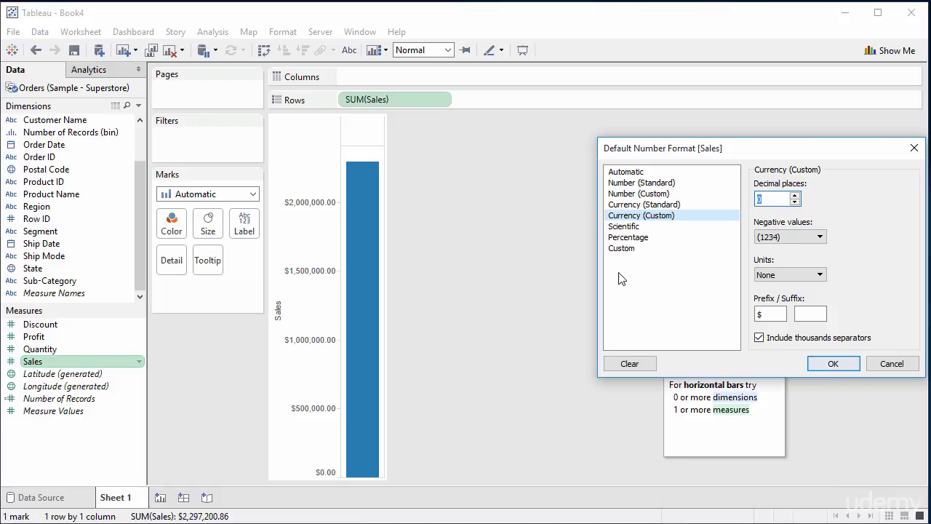
left_click(649, 249)
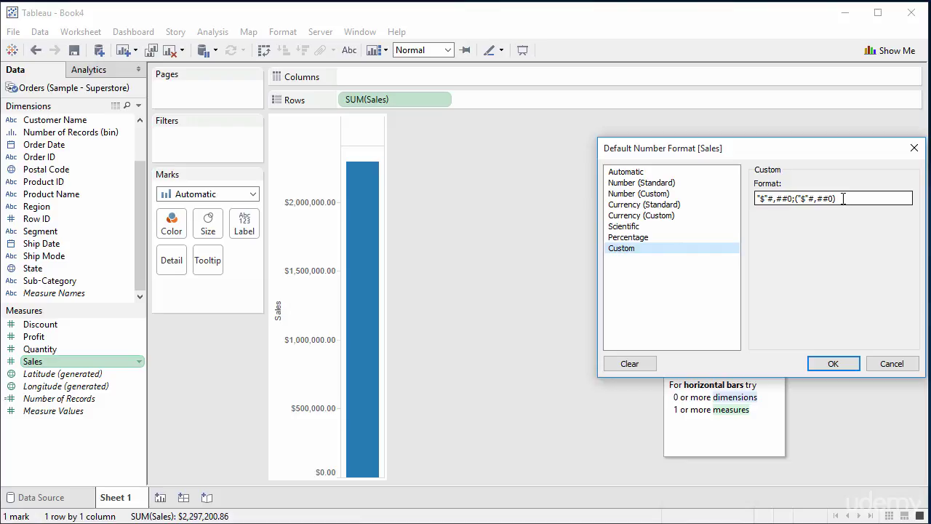
Return to the Currency (Custom) format for Sales and set its decimal places to 0
left_click(658, 216)
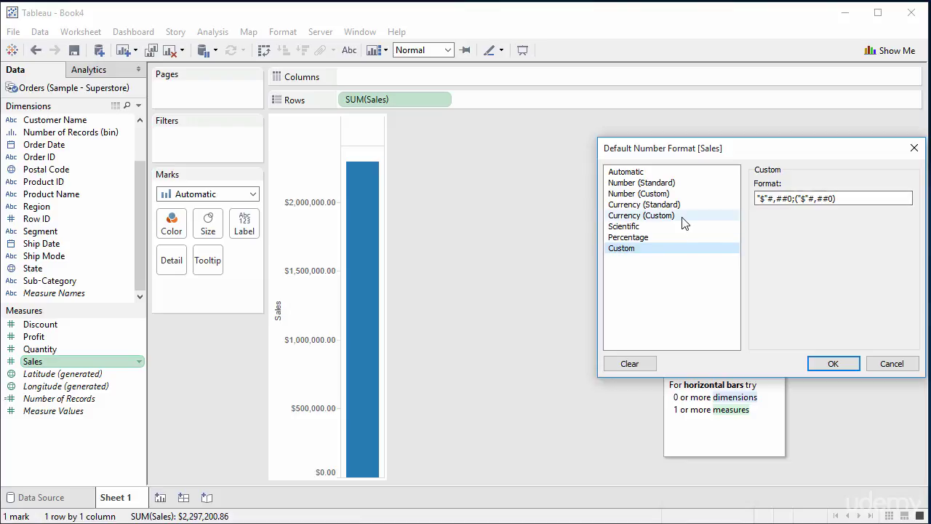
left_click(795, 203)
left_click(795, 202)
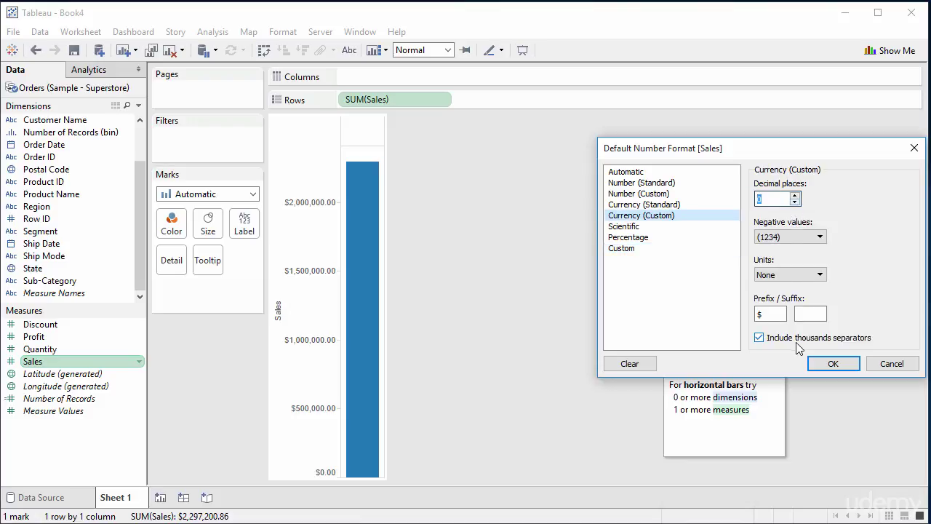